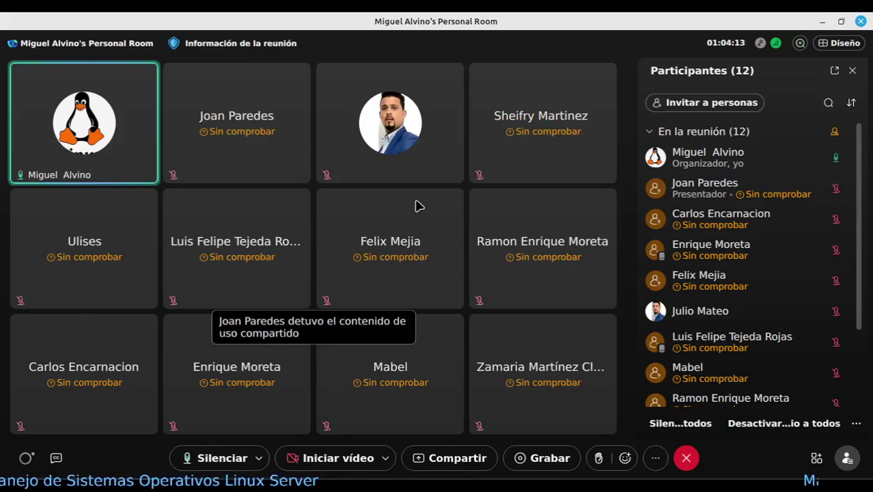
# Step: Share Pantalla 1 in the Webex meeting and dock the sharing control bar vertically at the screen's edge
pyautogui.click(433, 460)
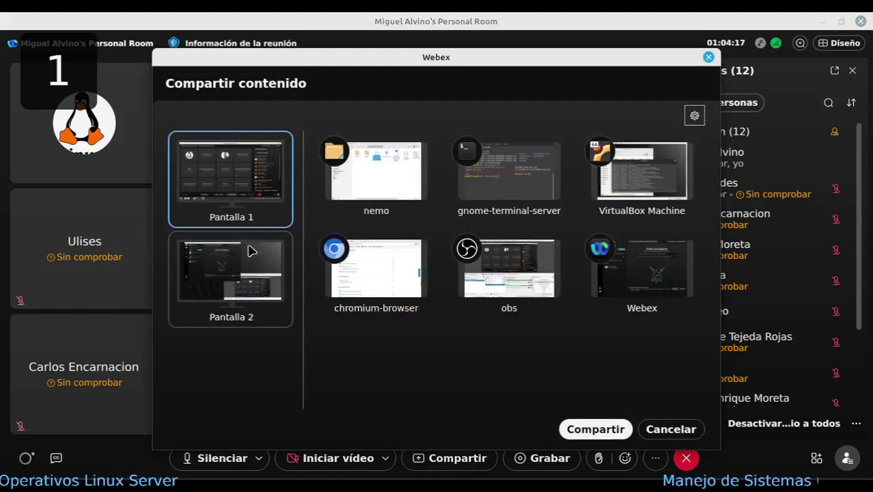
pyautogui.click(595, 430)
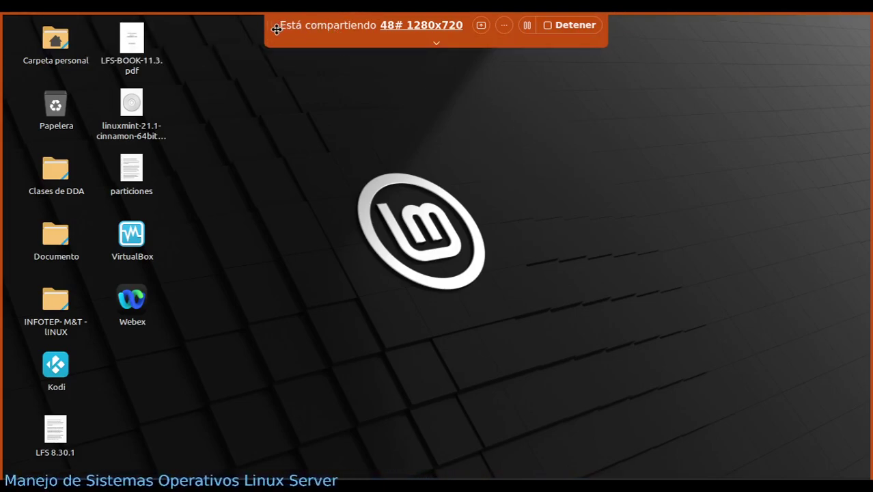
pyautogui.moveTo(276, 29); pyautogui.dragTo(779, 242)
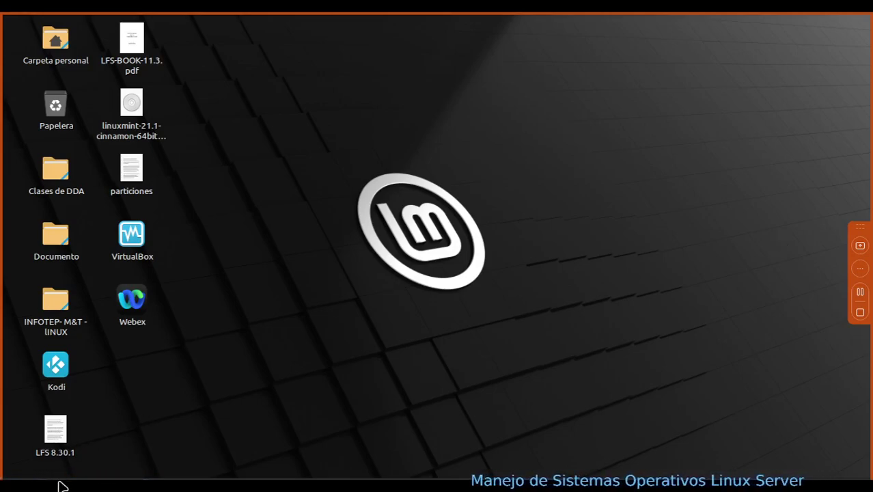
# Step: Launch Gestor de software from the system's application launcher and shift its window slightly on the desktop
pyautogui.press('super')
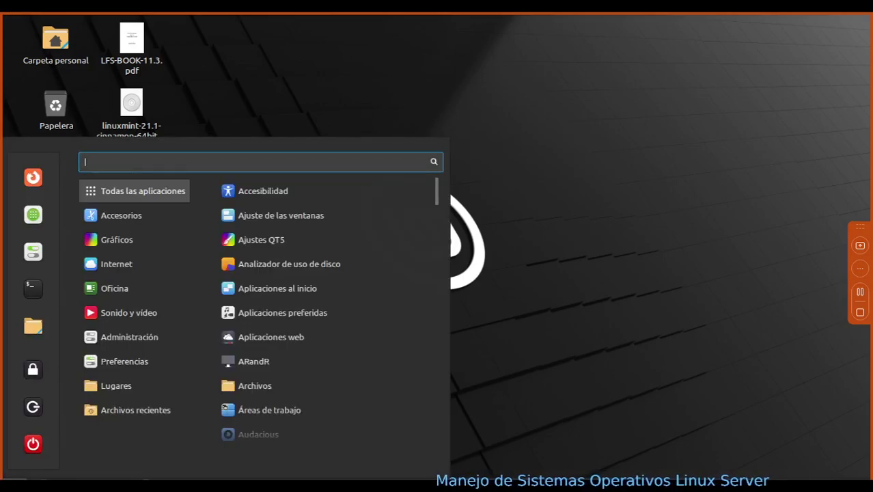
pyautogui.click(34, 215)
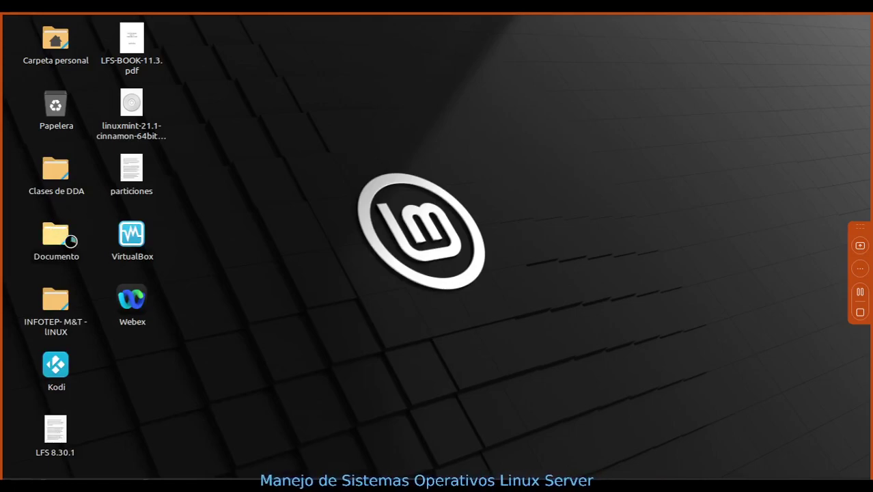
pyautogui.click(17, 487)
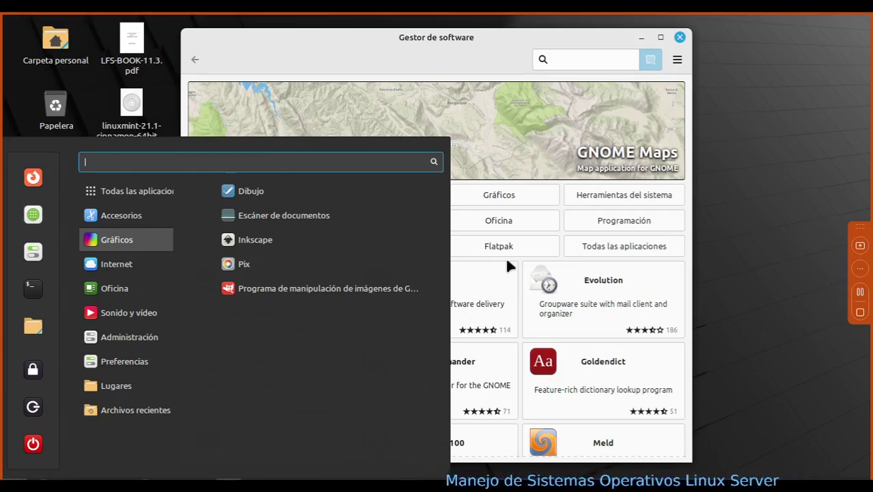
pyautogui.click(456, 49)
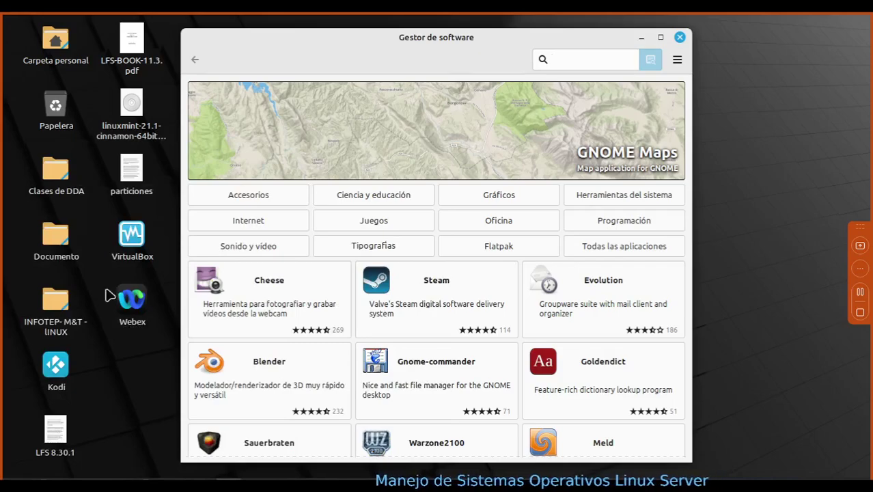
pyautogui.press('super')
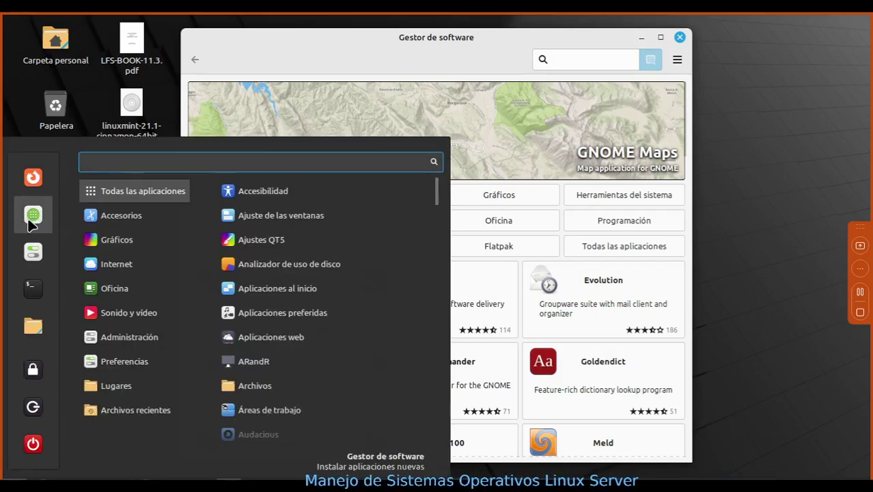
pyautogui.moveTo(465, 43); pyautogui.dragTo(435, 41)
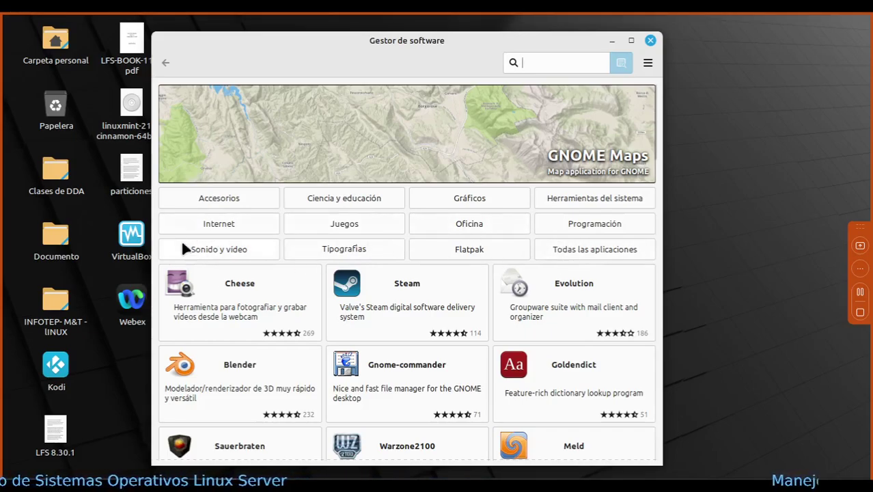
# Step: Reload the package list from the Oficina category and check the running Linux mint virtual machine before minimizing it
pyautogui.click(469, 228)
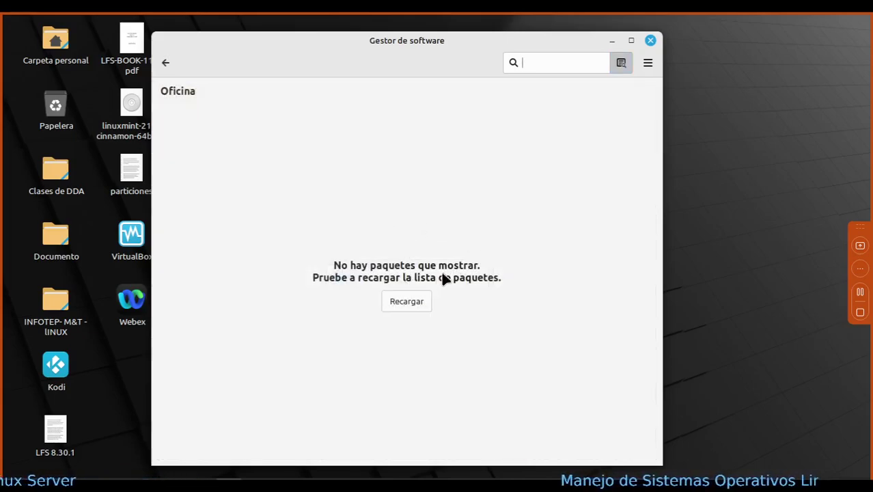
pyautogui.click(396, 305)
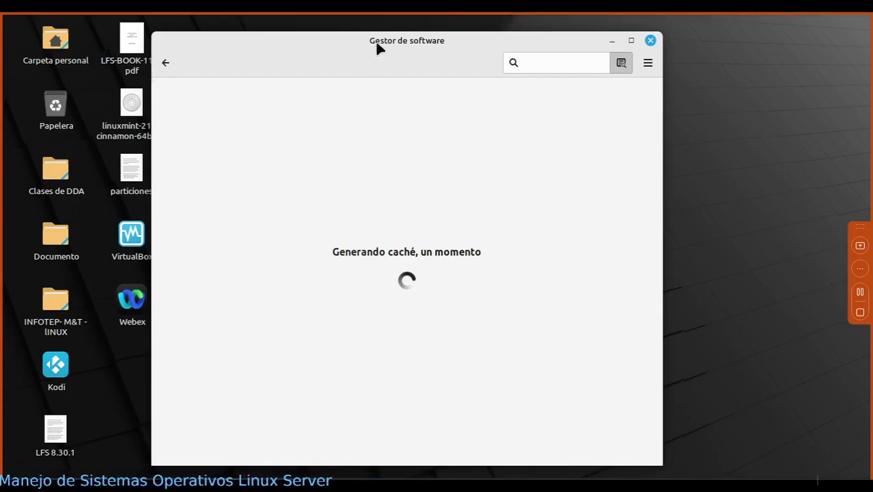
pyautogui.click(203, 487)
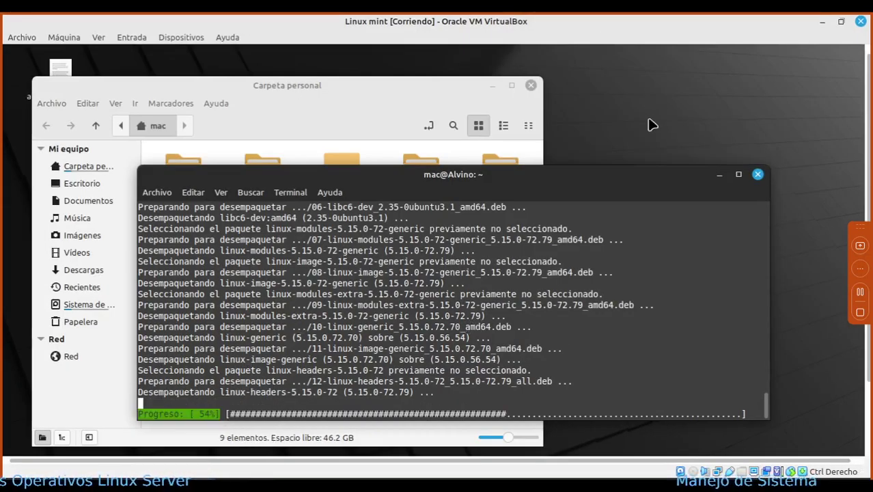
pyautogui.click(821, 21)
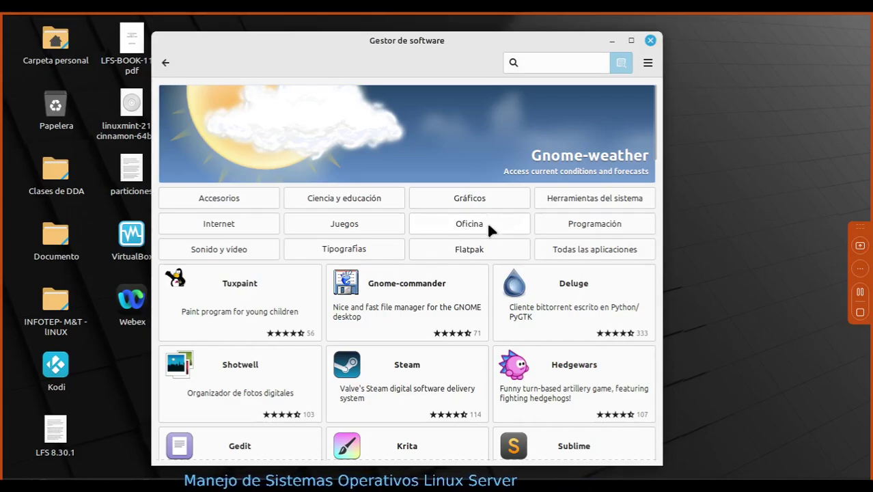
# Step: Open the Oficina category in Gestor de software and browse its office packages
pyautogui.click(461, 228)
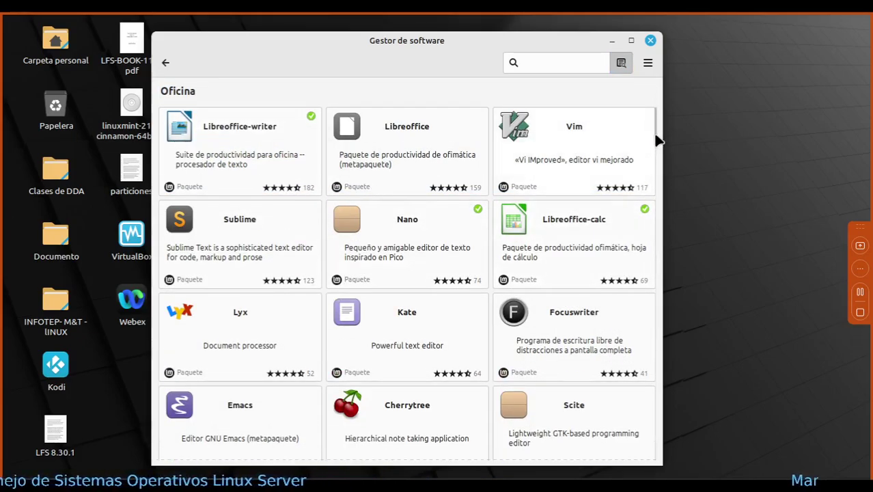
pyautogui.scroll(-6, 656, 126)
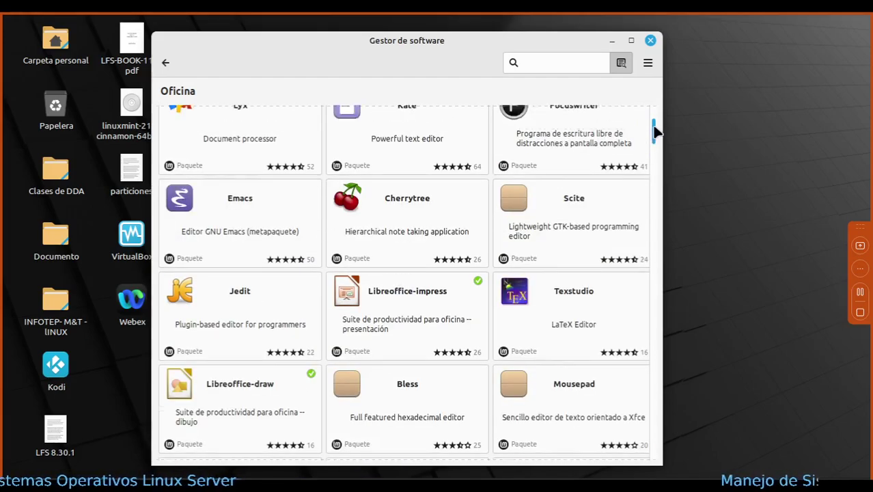
pyautogui.scroll(6, 656, 120)
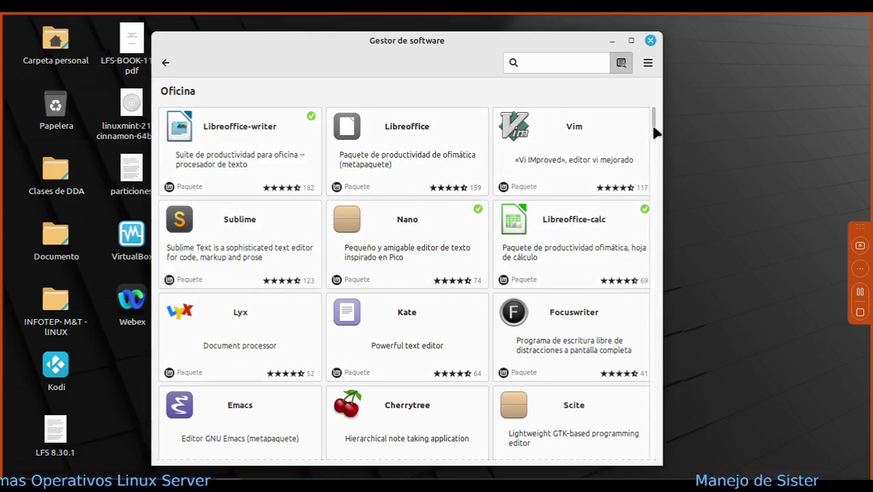
pyautogui.scroll(-2, 654, 132)
pyautogui.scroll(2, 654, 132)
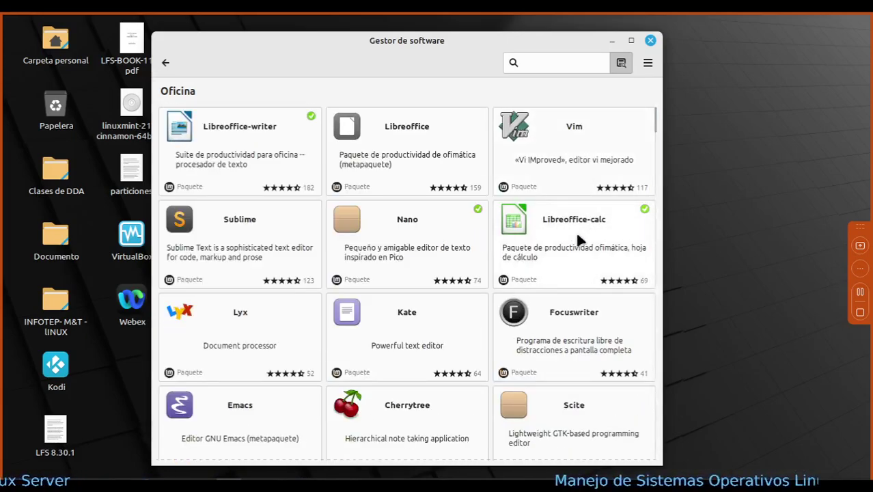
# Step: Look at the installed Oficina applications in the system's application launcher, then return to Gestor de software
pyautogui.click(14, 486)
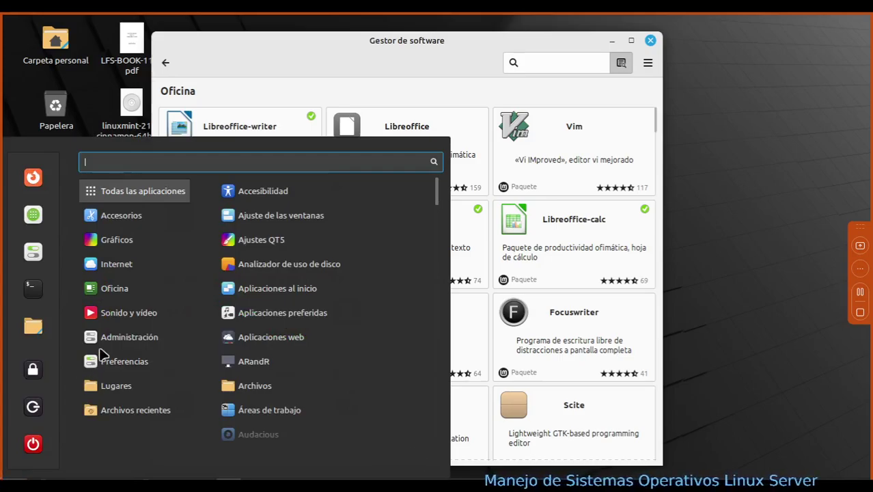
pyautogui.moveTo(116, 291)
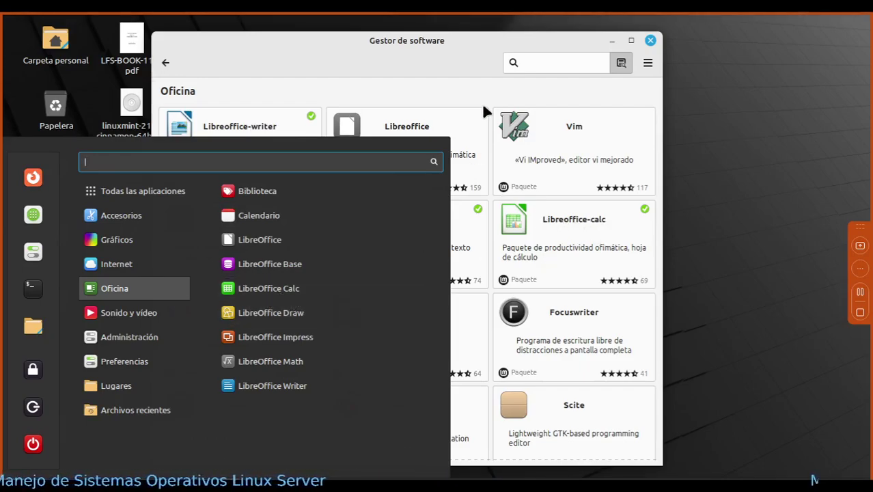
pyautogui.click(405, 53)
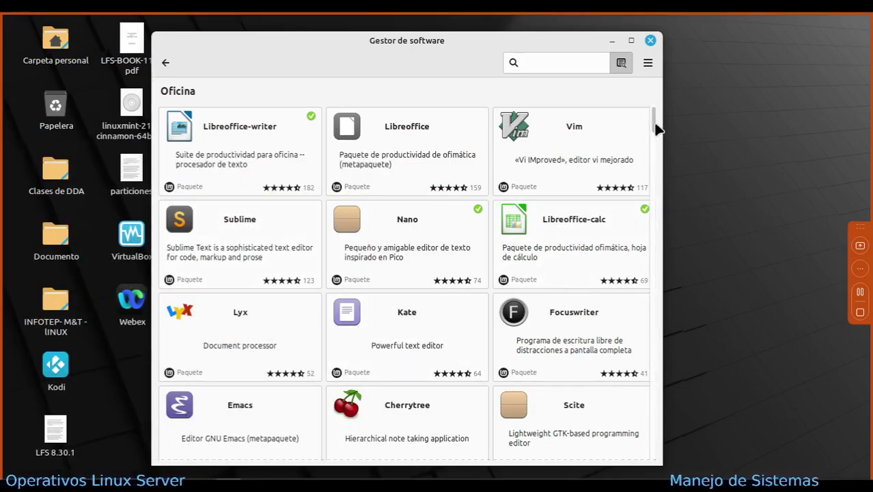
# Step: View the details page of the Vim-gtk package in the Oficina list and close Gestor de software
pyautogui.scroll(-5, 654, 135)
pyautogui.moveTo(654, 146); pyautogui.dragTo(655, 164)
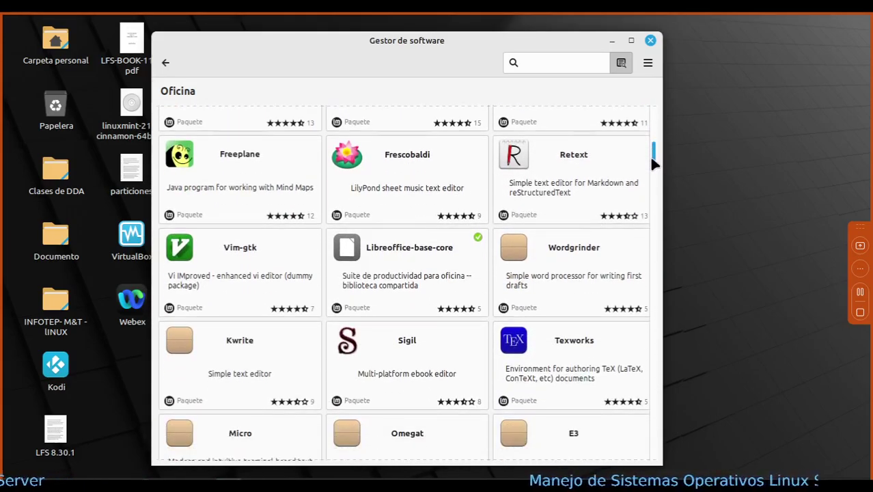
pyautogui.click(213, 265)
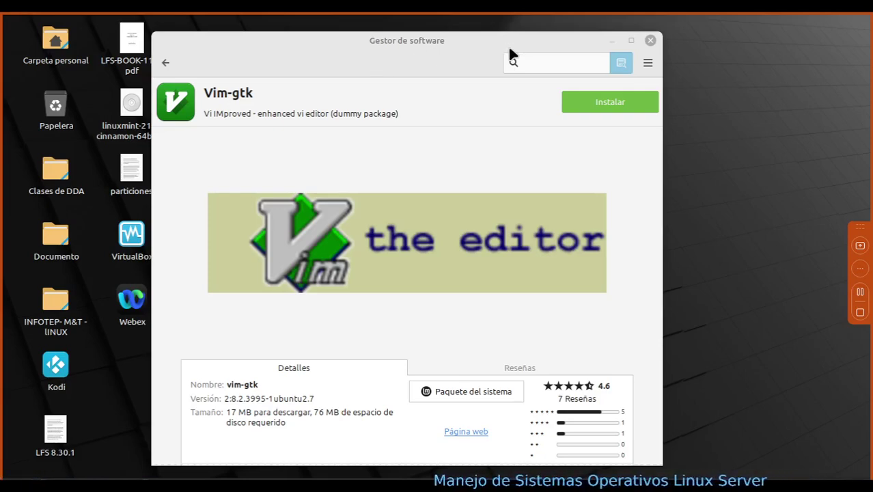
pyautogui.click(651, 42)
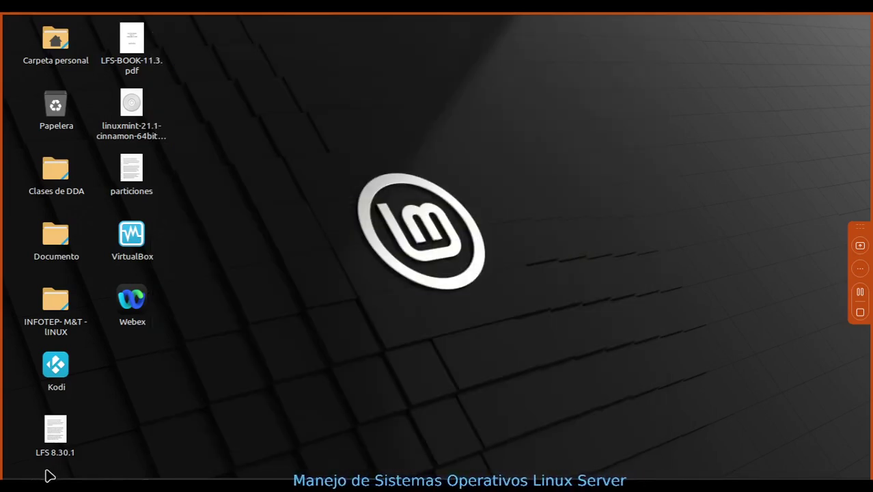
# Step: Switch to the terminal and return from Descargas to the home directory with cd
pyautogui.click(101, 487)
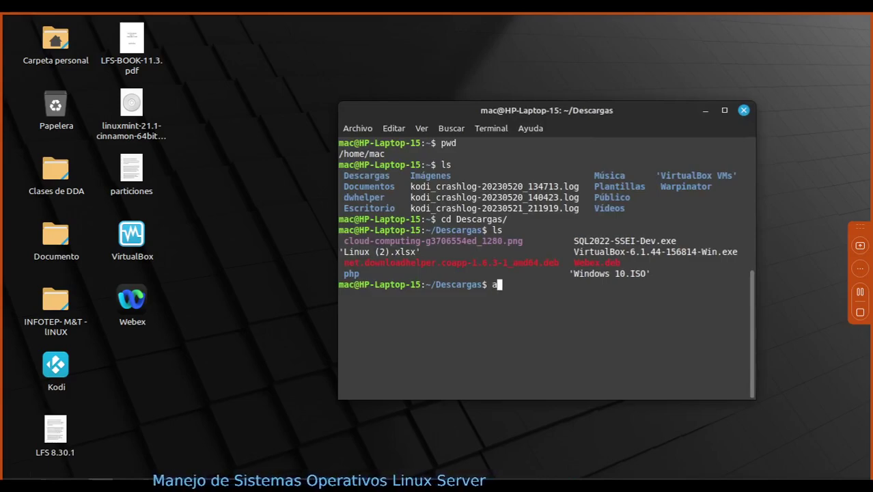
pyautogui.write('as')
pyautogui.press('BackSpace')
pyautogui.write('pt')
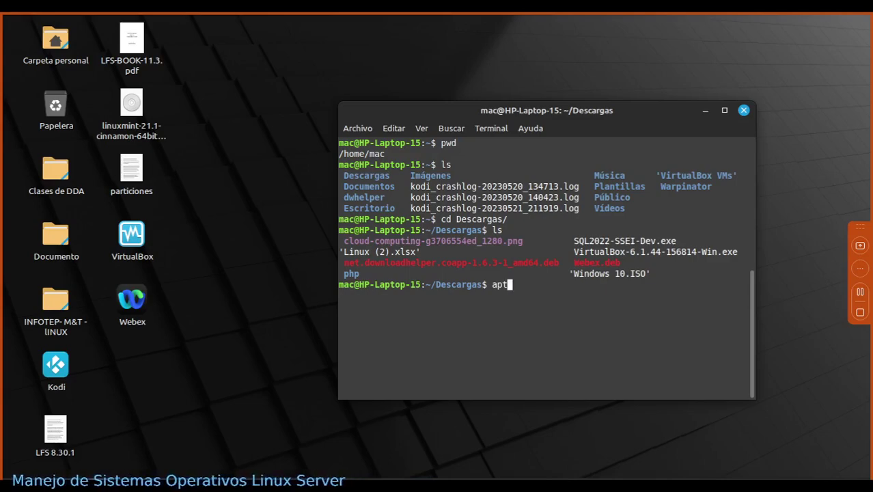
pyautogui.press('BackSpace')
pyautogui.press('BackSpace')
pyautogui.press('BackSpace')
pyautogui.write('cd')
pyautogui.press('Return')
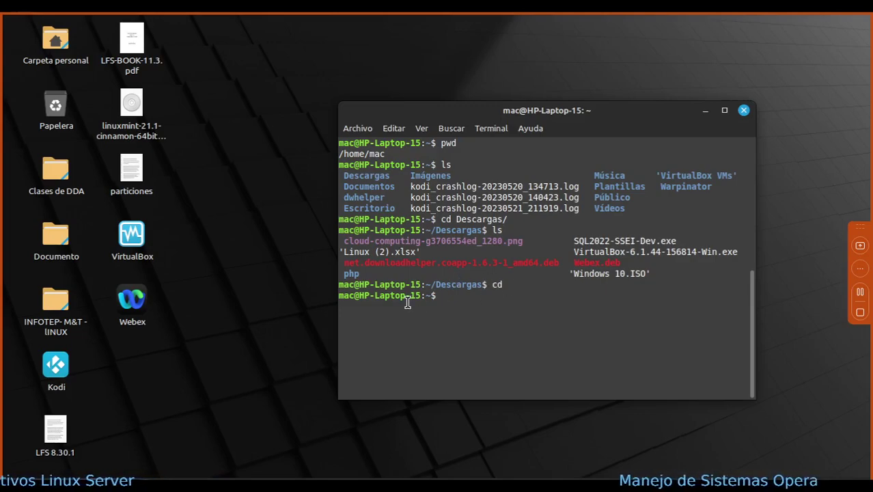
# Step: Refresh the package lists with "sudo apt update", authenticating with the sudo password
pyautogui.write('cd')
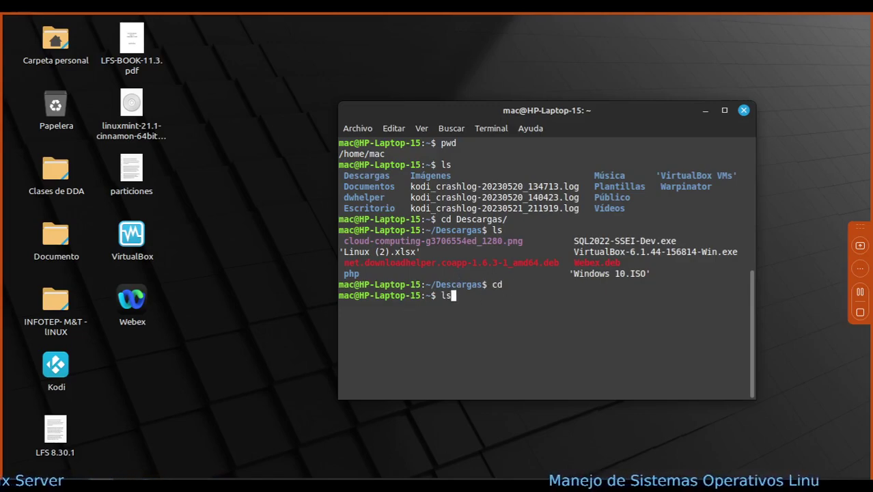
pyautogui.press('Up')
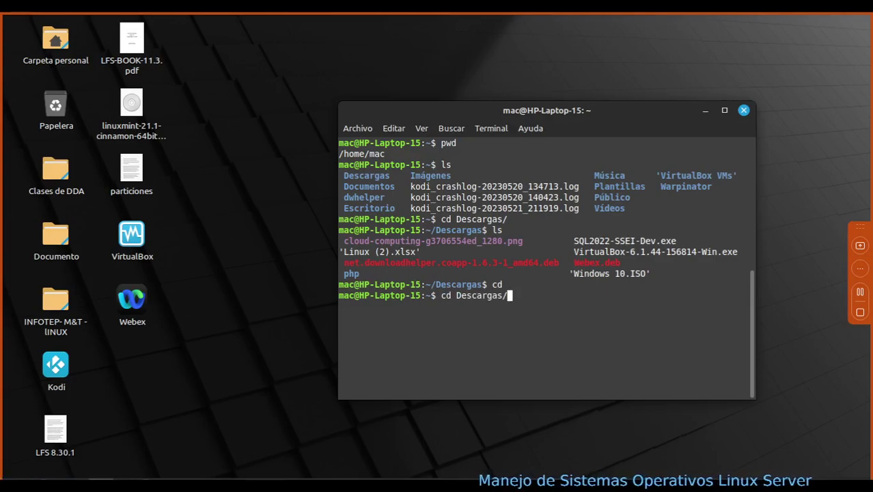
pyautogui.press('Down')
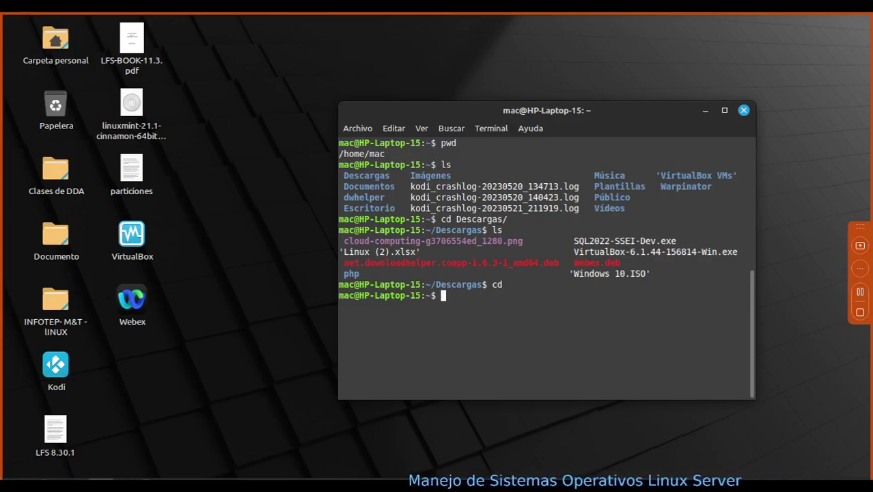
pyautogui.write('sudo ')
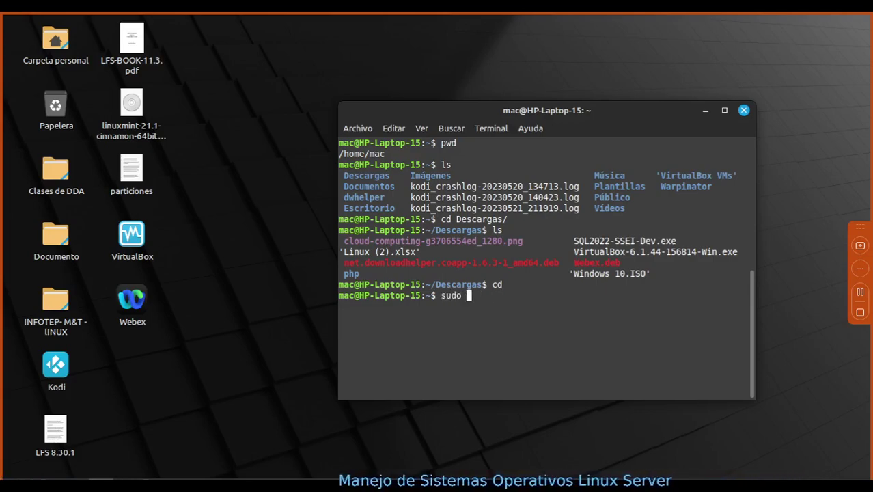
pyautogui.write('apt update')
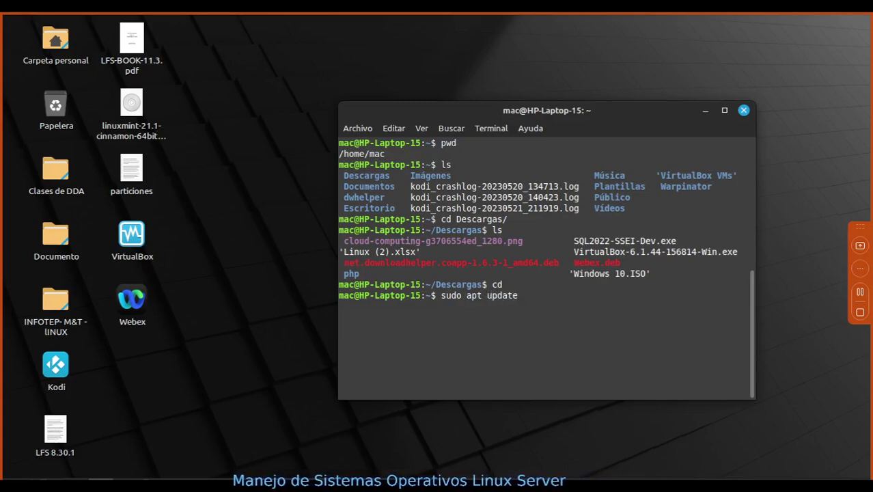
pyautogui.press('Return')
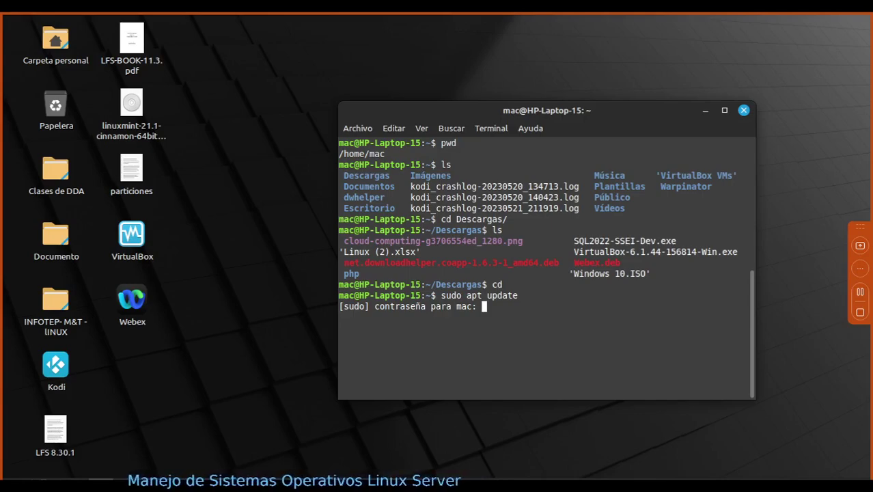
pyautogui.write('*****')
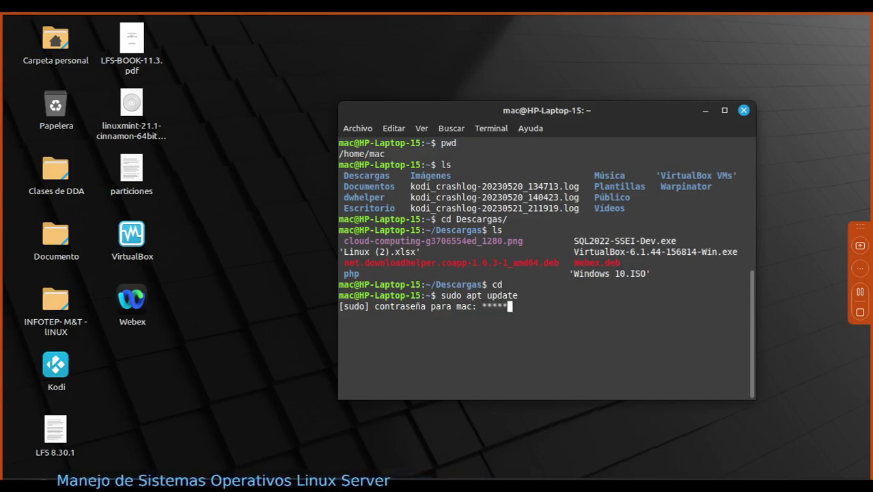
pyautogui.write('****')
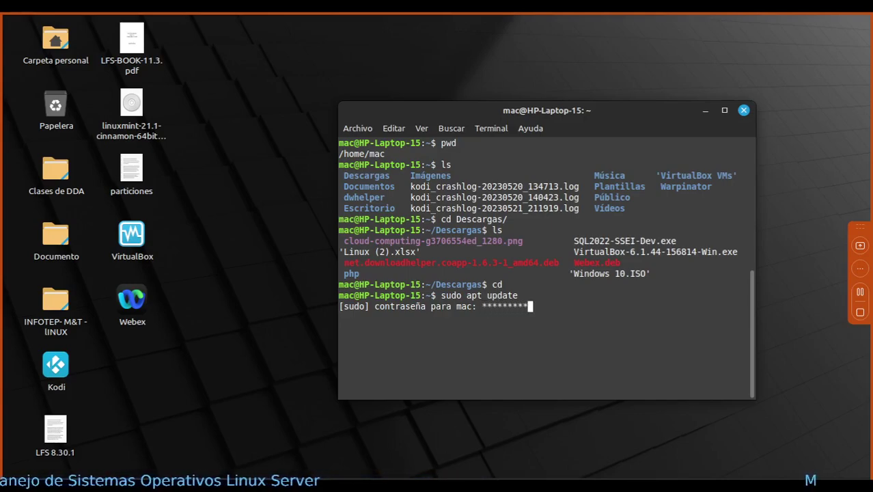
pyautogui.press('Return')
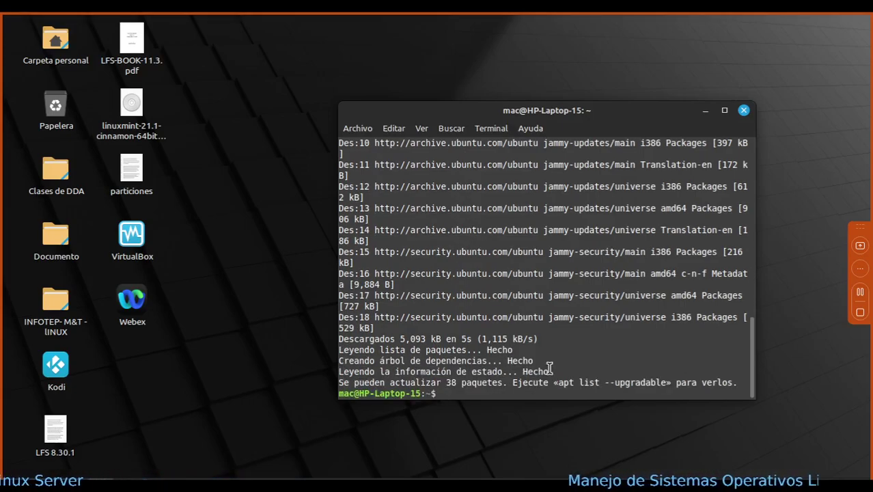
# Step: Begin a nano command at the terminal prompt with the path /etc, leaving it unexecuted
pyautogui.write('cd')
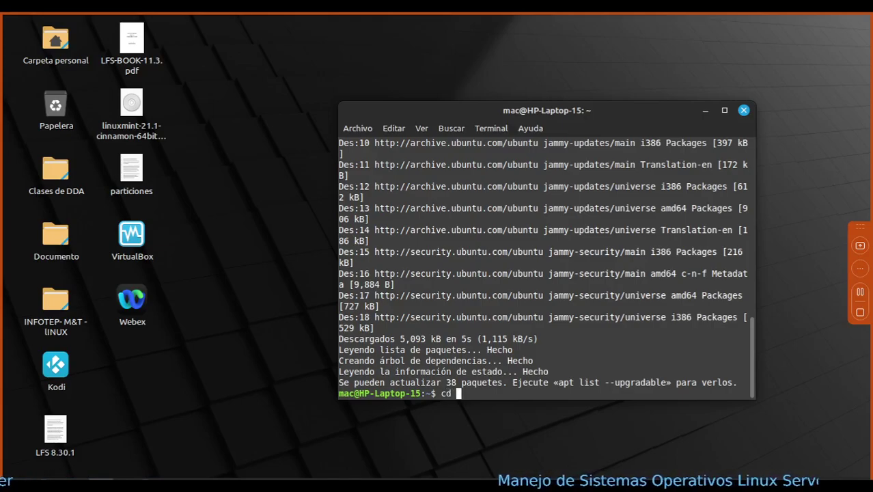
pyautogui.press('BackSpace')
pyautogui.press('BackSpace')
pyautogui.press('BackSpace')
pyautogui.write('nano')
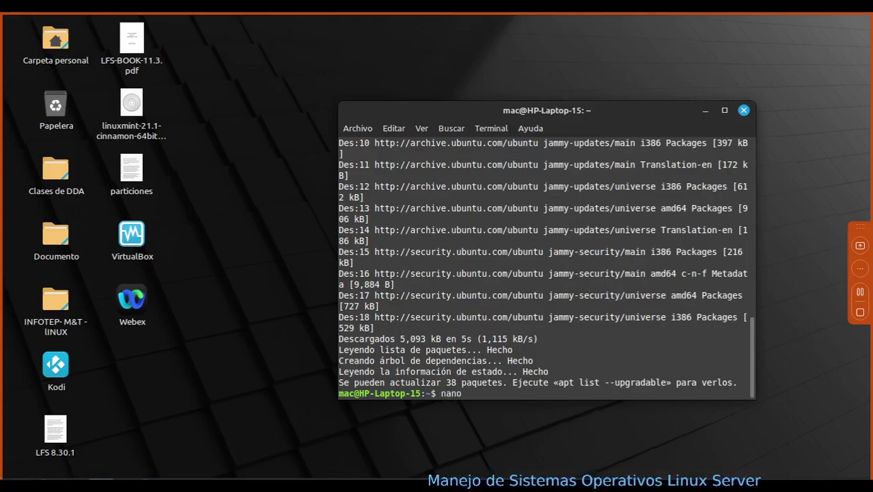
pyautogui.write(' /')
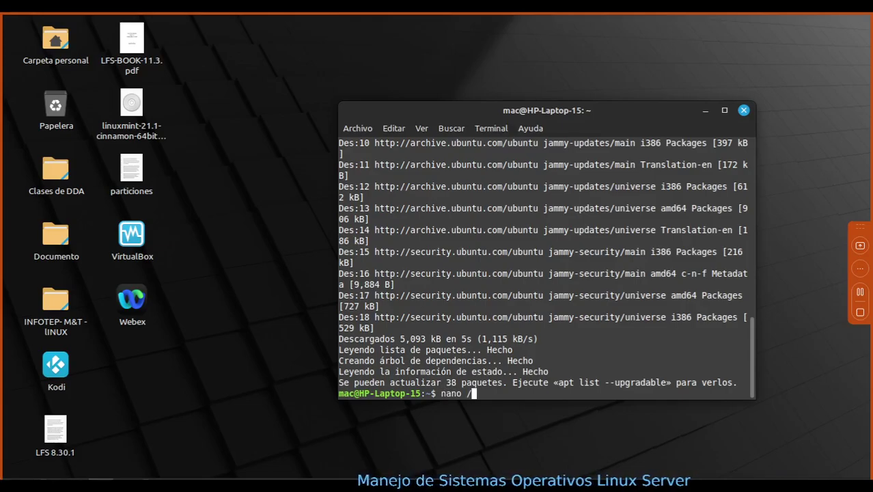
pyautogui.write('e')
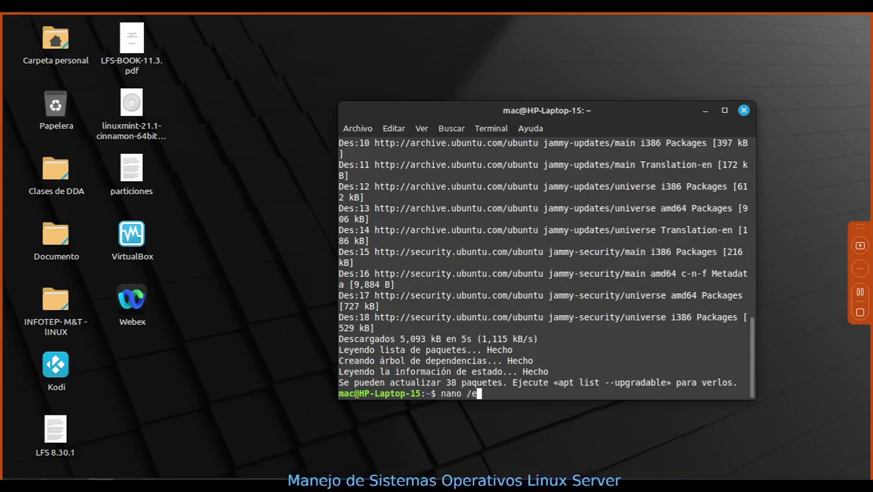
pyautogui.write('tc')
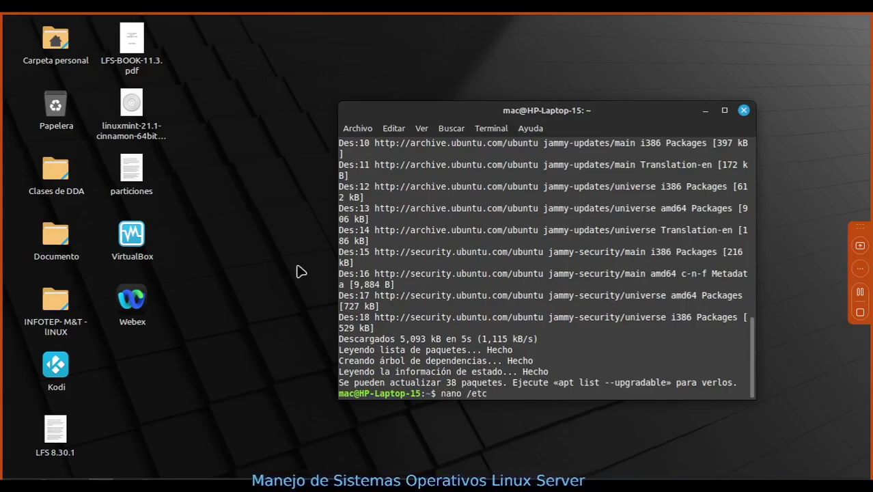
# Step: Open the home folder in the file manager, go up to the file system root and open the etc folder
pyautogui.doubleClick(56, 41)
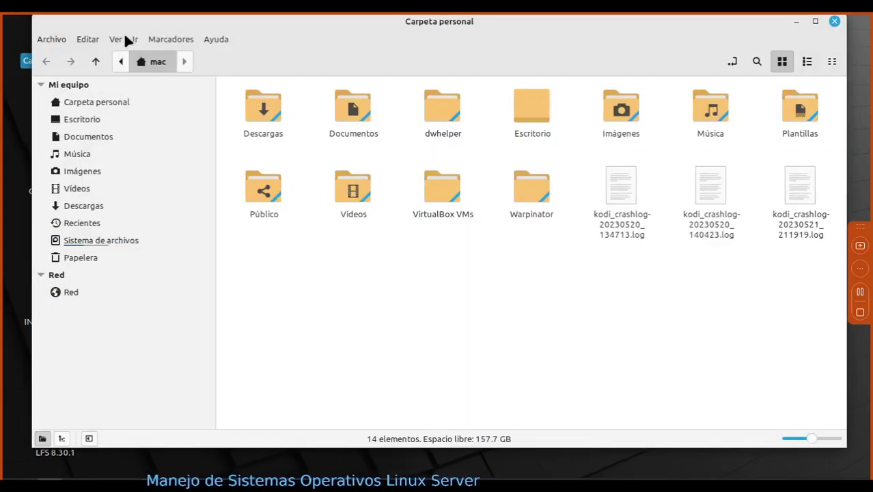
pyautogui.click(96, 61)
pyautogui.click(96, 62)
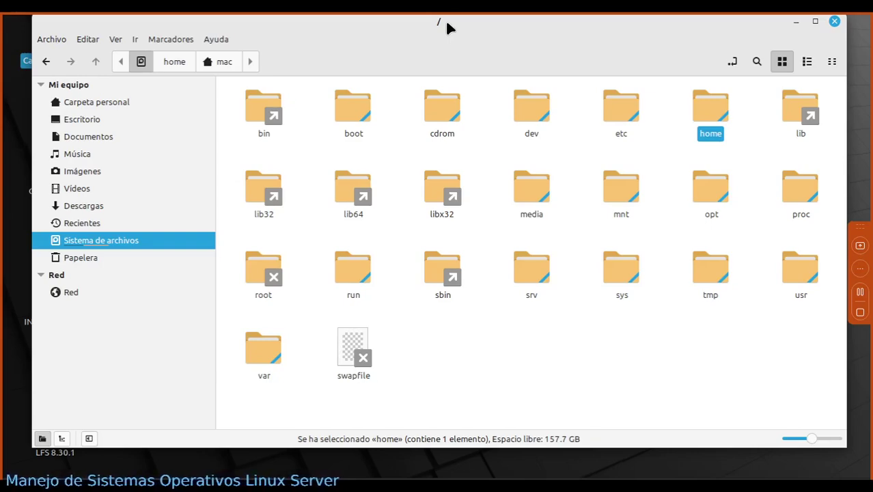
pyautogui.click(621, 113)
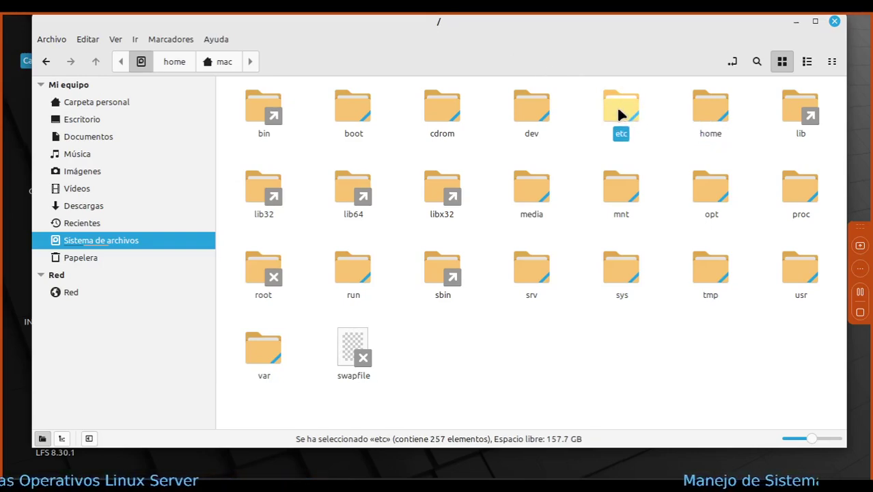
pyautogui.doubleClick(617, 110)
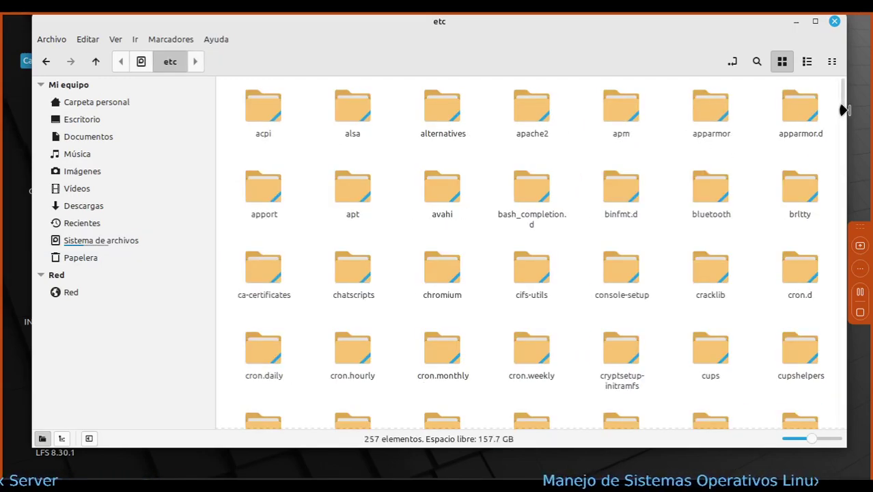
# Step: Look through the etc folder and open its apt/sources.list.d subfolder
pyautogui.moveTo(845, 116); pyautogui.dragTo(847, 273)
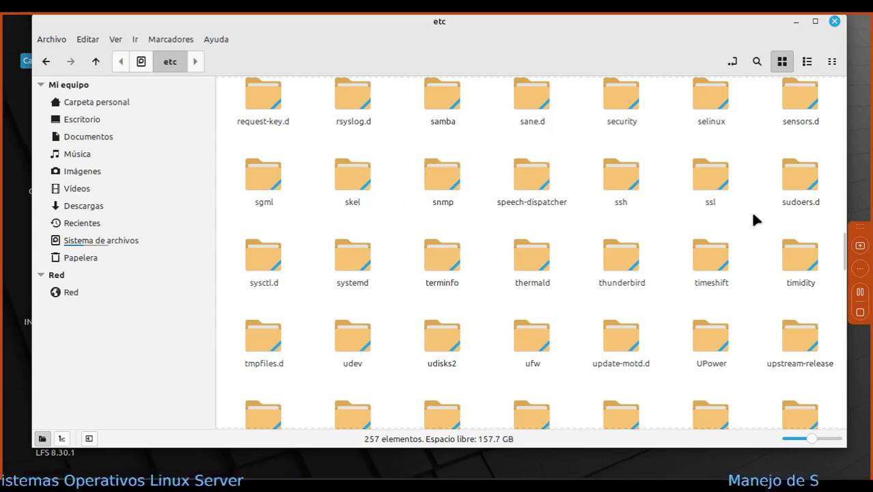
pyautogui.moveTo(843, 246); pyautogui.dragTo(844, 85)
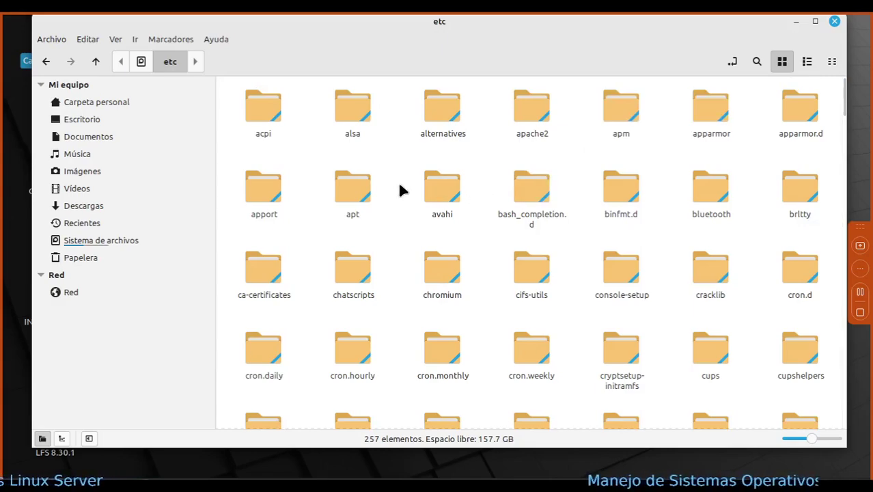
pyautogui.doubleClick(354, 188)
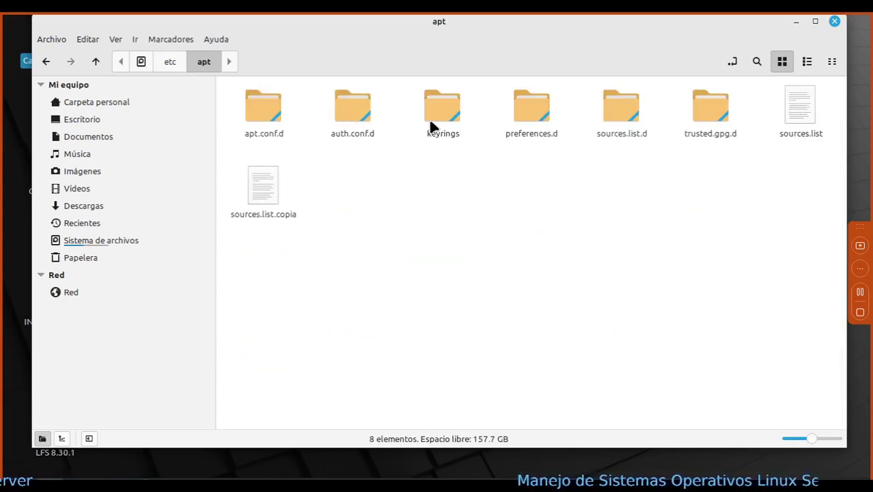
pyautogui.doubleClick(621, 111)
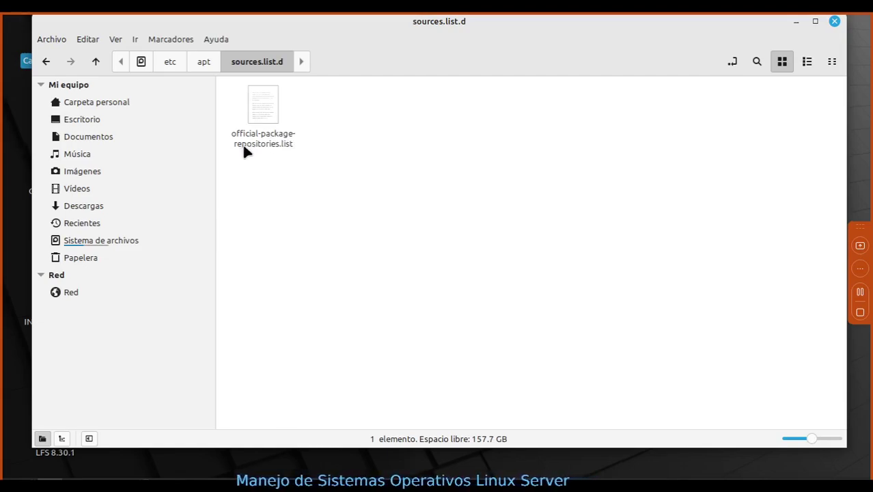
# Step: Examine the repository lines of official-package-repositories.list in a maximized editor, then minimize the editor and close the file manager
pyautogui.doubleClick(263, 99)
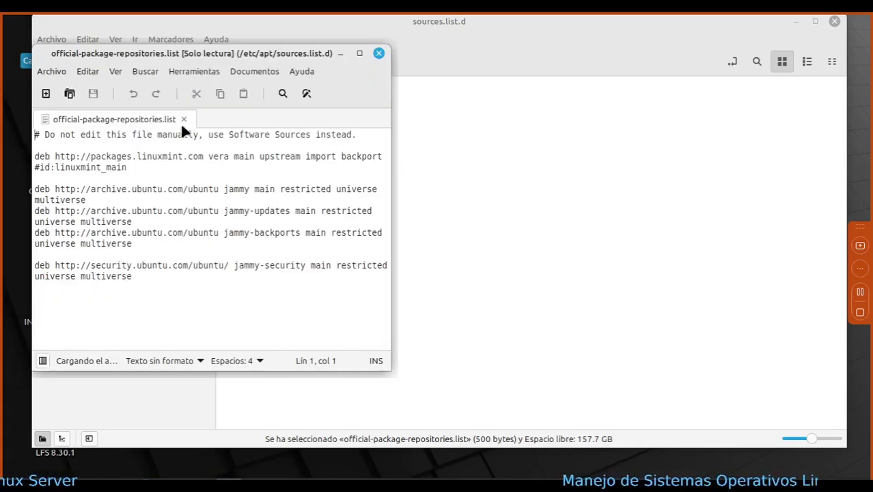
pyautogui.moveTo(254, 57); pyautogui.dragTo(495, 71)
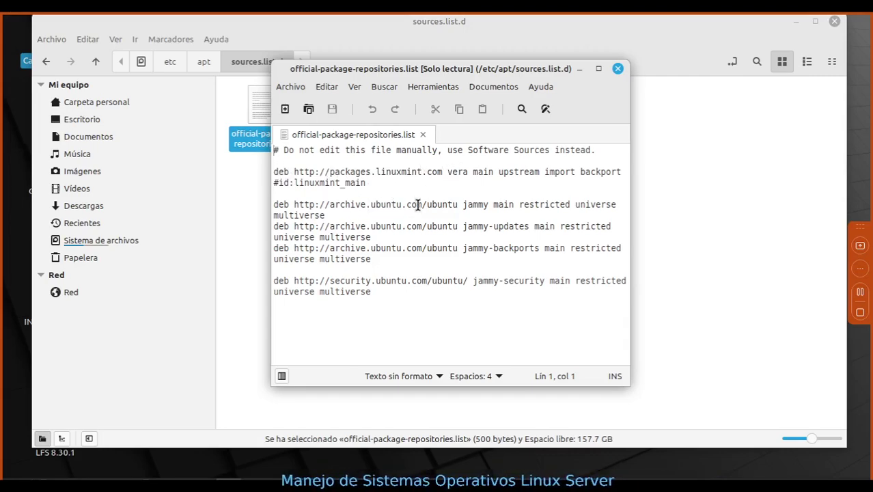
pyautogui.moveTo(391, 298); pyautogui.dragTo(273, 150)
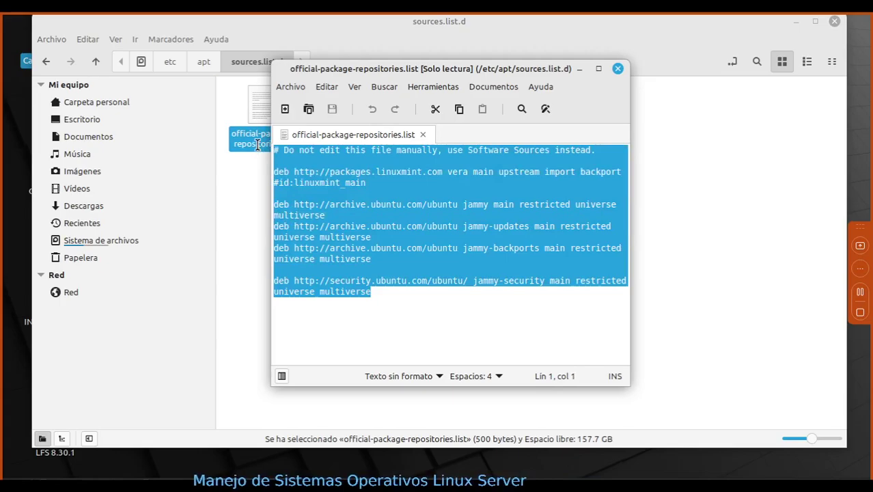
pyautogui.click(598, 69)
pyautogui.click(361, 214)
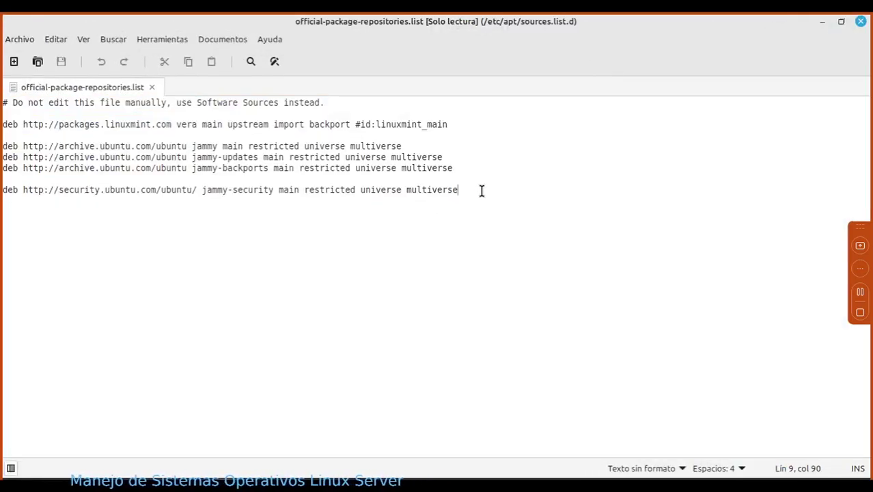
pyautogui.moveTo(481, 189); pyautogui.dragTo(2, 87)
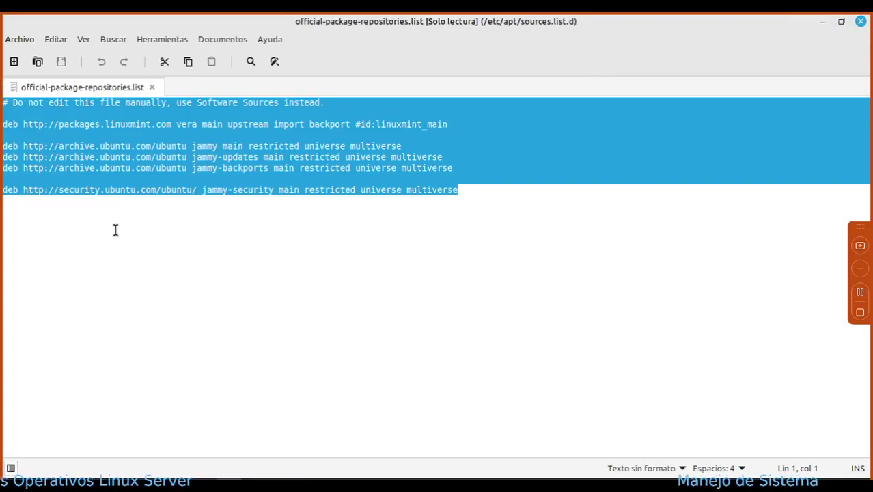
pyautogui.click(214, 217)
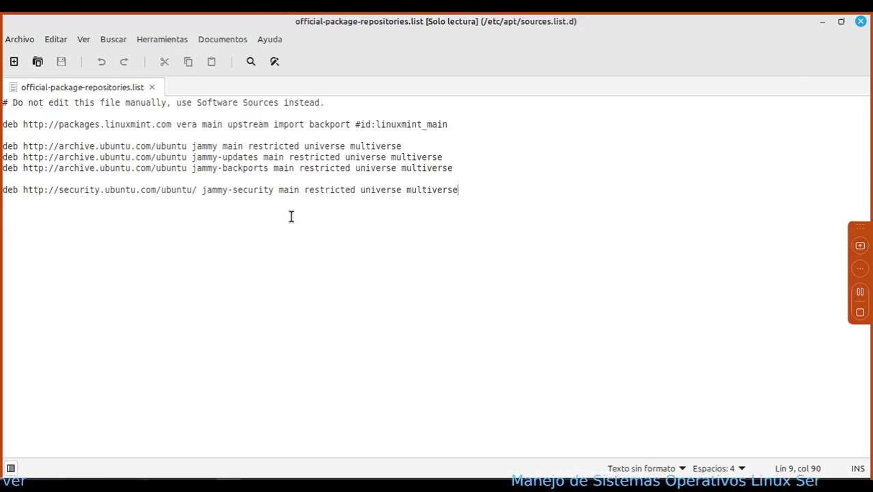
pyautogui.click(821, 20)
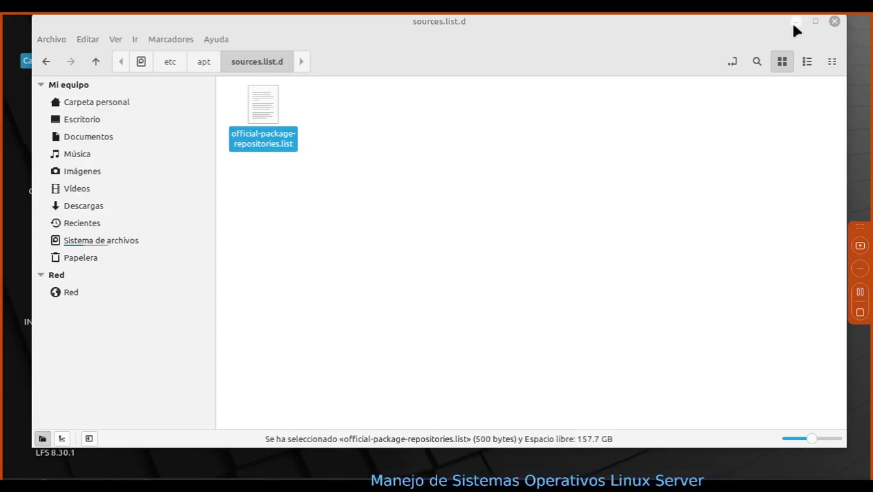
pyautogui.click(833, 21)
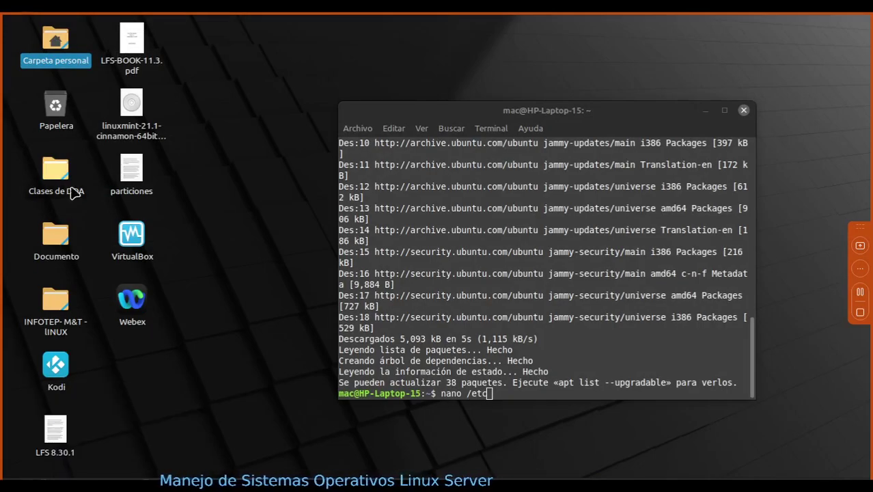
# Step: Open Descargas from the home folder and point out the Webex.deb and net.downloadhelper.coapp-1.6.3-1_amd64.deb packages by selecting each in turn
pyautogui.doubleClick(65, 55)
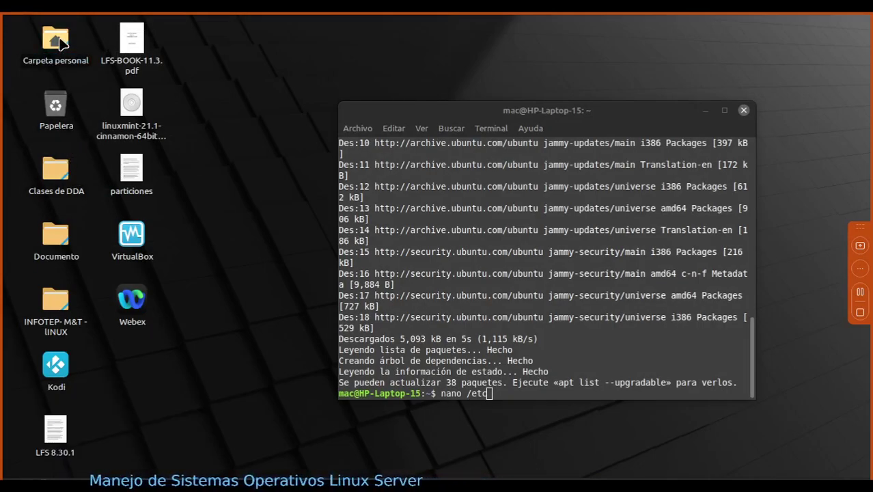
pyautogui.doubleClick(268, 109)
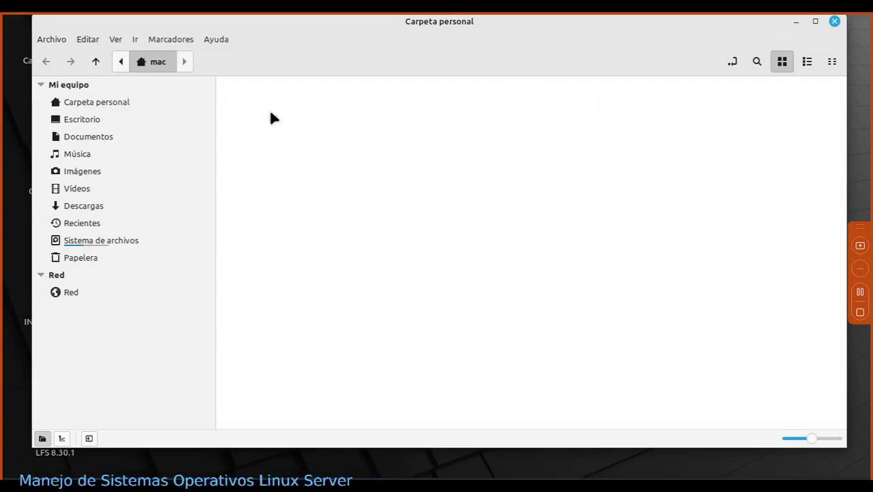
pyautogui.click(265, 194)
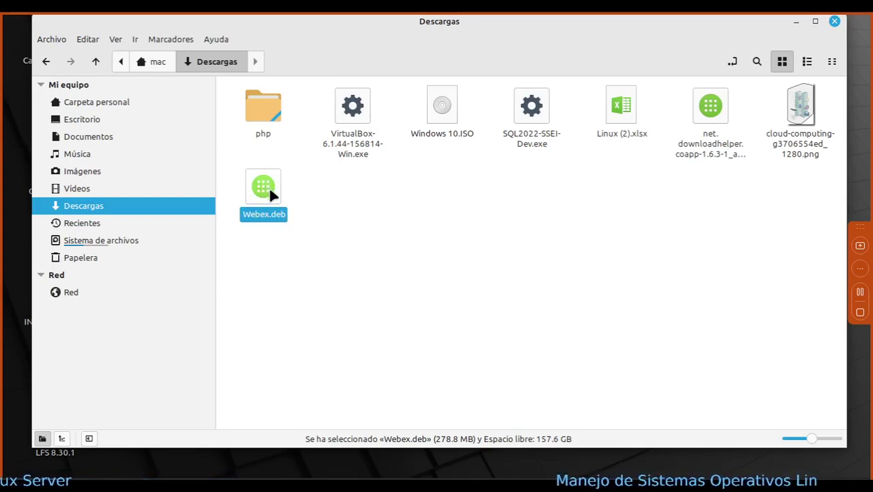
pyautogui.click(716, 137)
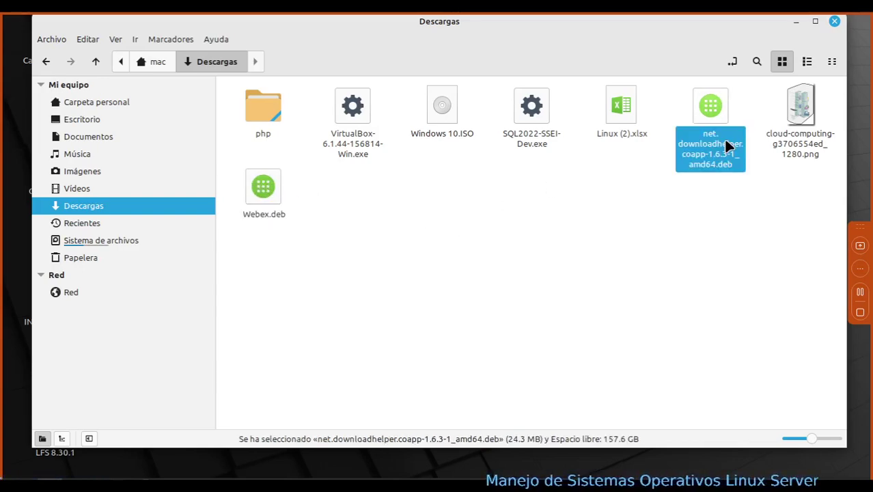